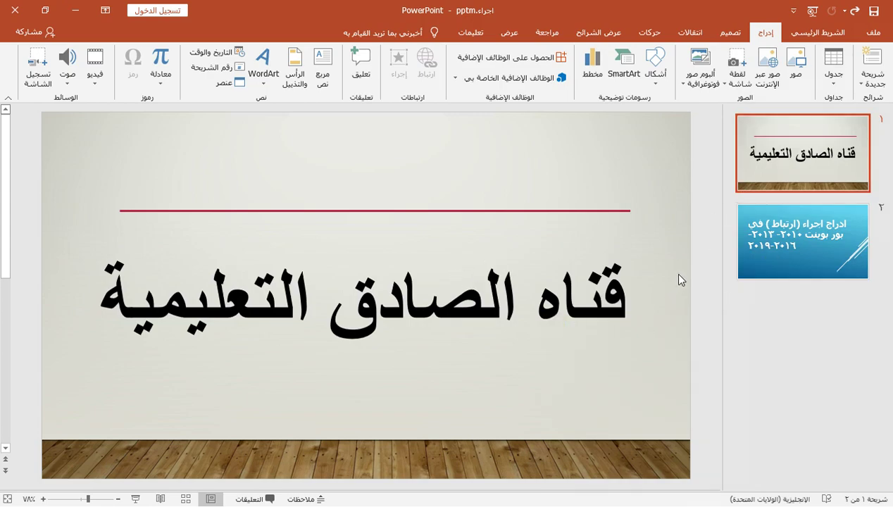
Leave the slide 1 title and bring slide 2, the blue 'inserting an action' slide, into the editing pane.
left_click(386, 305)
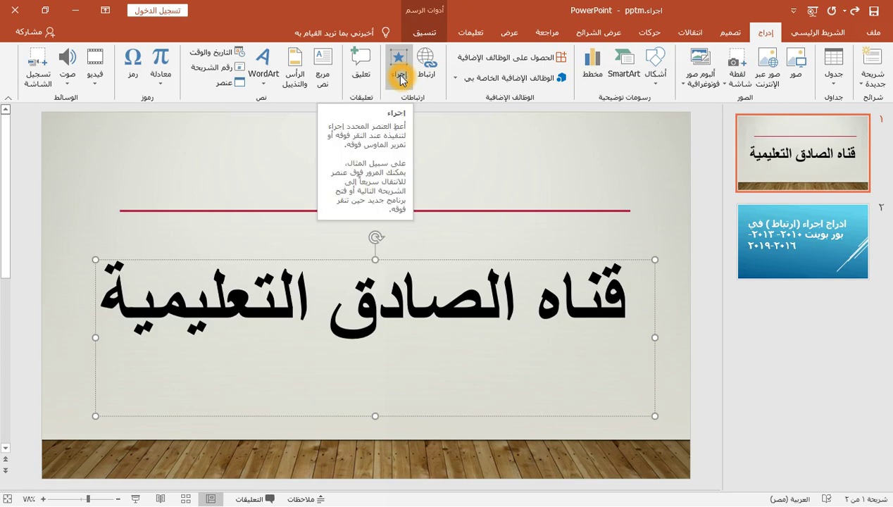
left_click(673, 423)
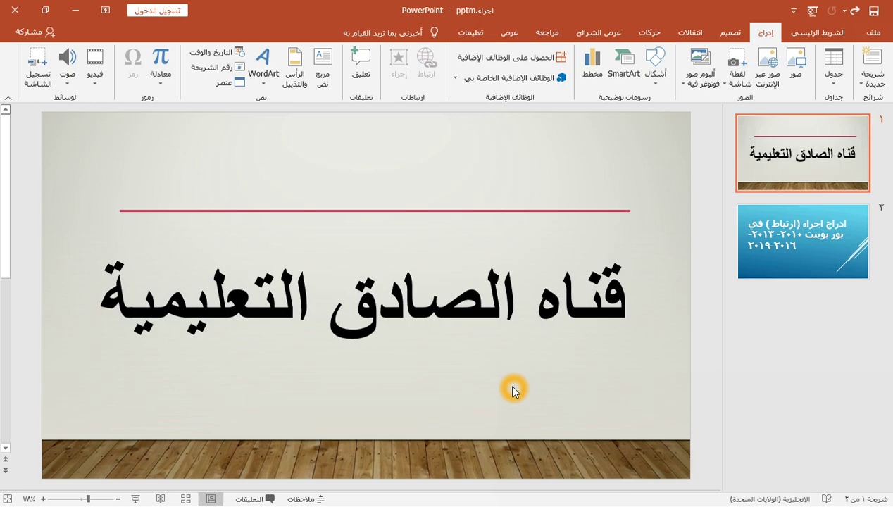
left_click(765, 250)
left_click(543, 326)
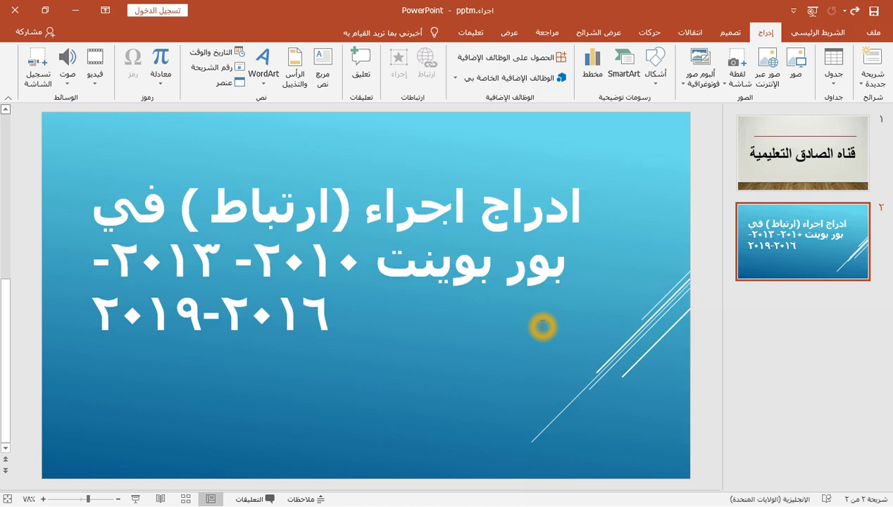
Place the cursor on the word اجراء in the slide 2 title and open its Action Settings.
left_click(386, 231)
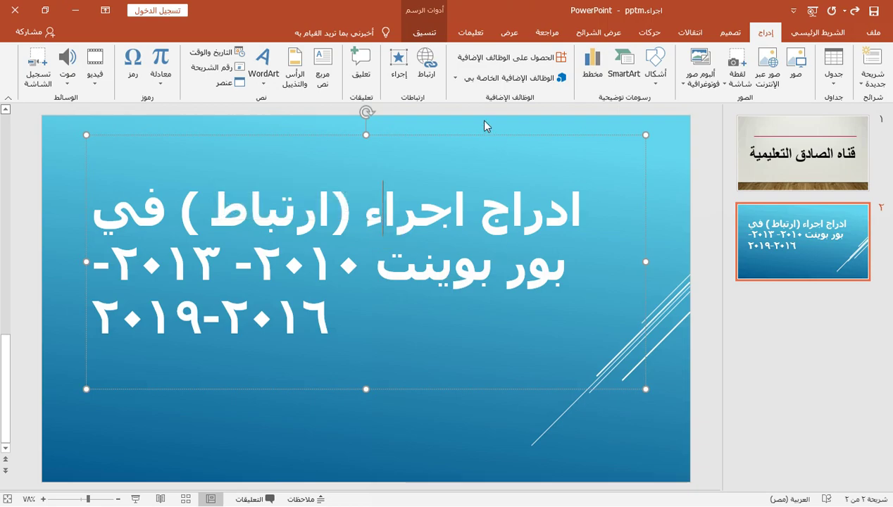
left_click(400, 79)
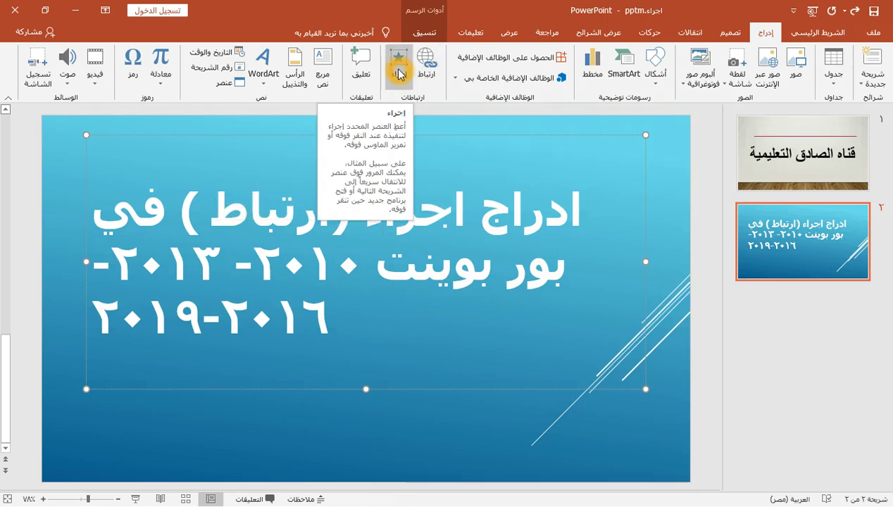
left_click(399, 74)
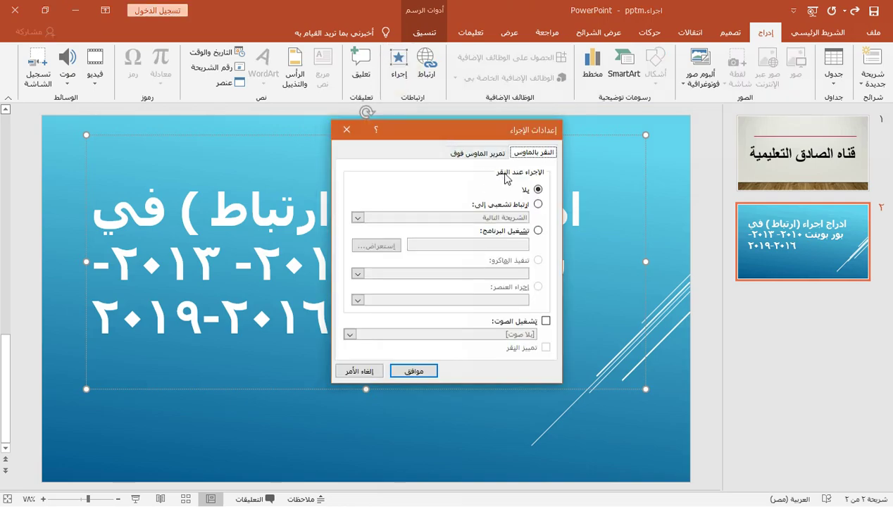
left_click(545, 160)
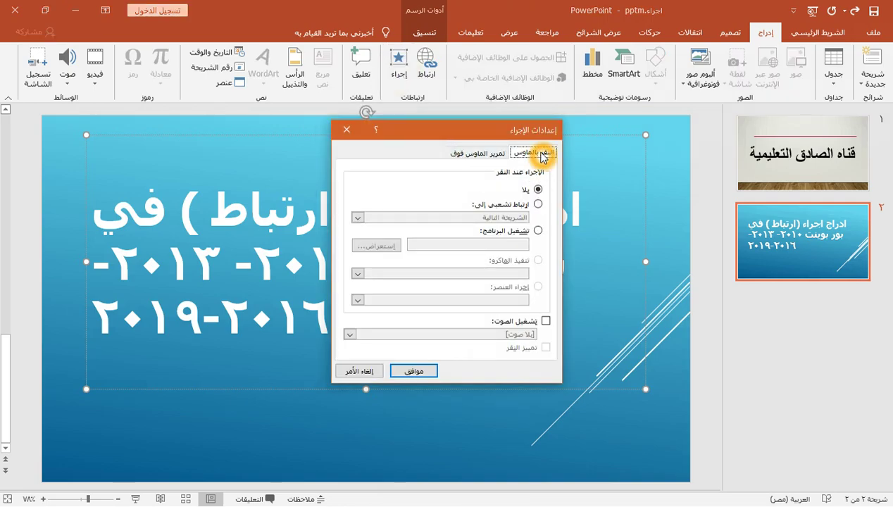
left_click(488, 163)
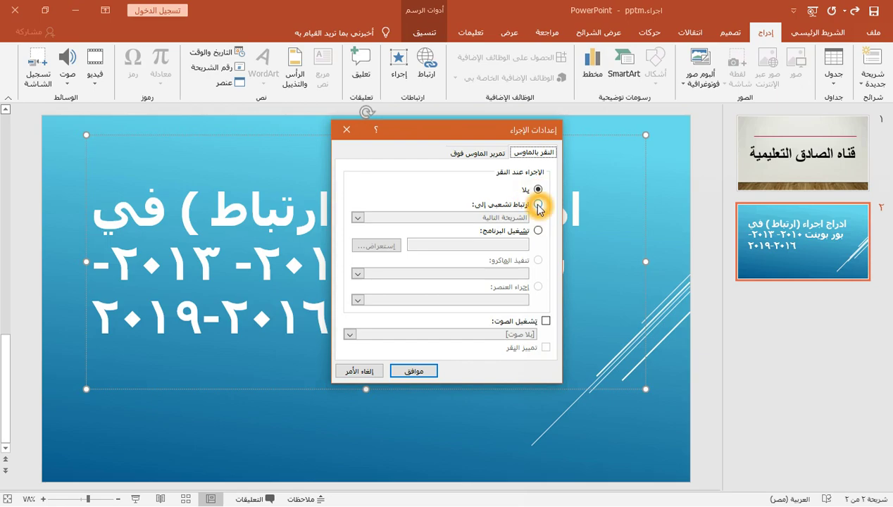
Make اجراء hyperlink to the First Slide on click, playing the تصفيق applause sound.
left_click(539, 205)
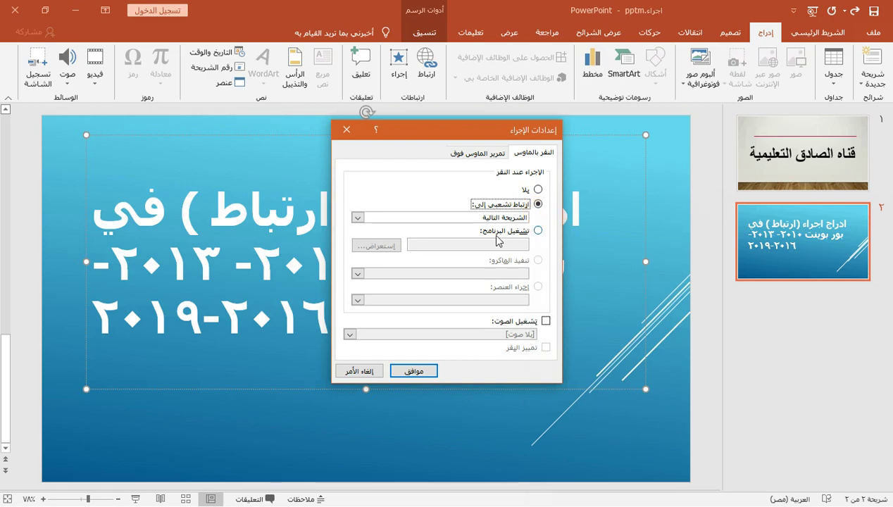
left_click(359, 217)
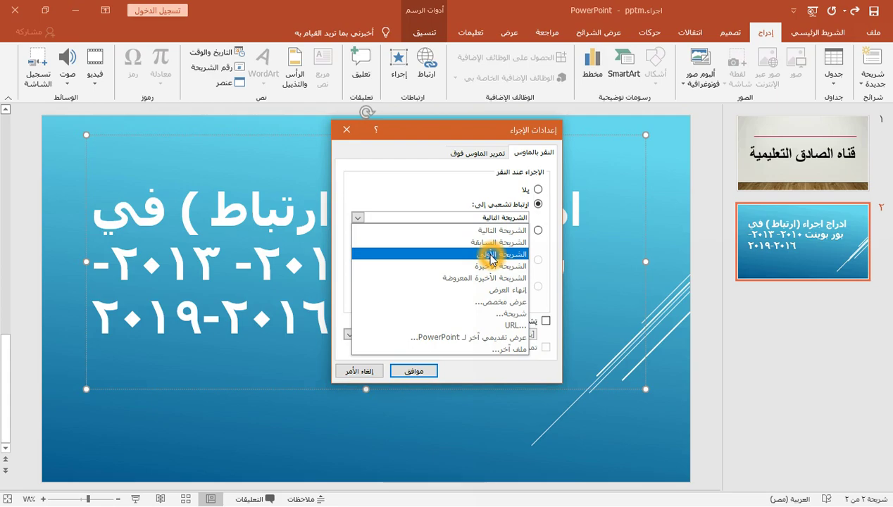
left_click(491, 256)
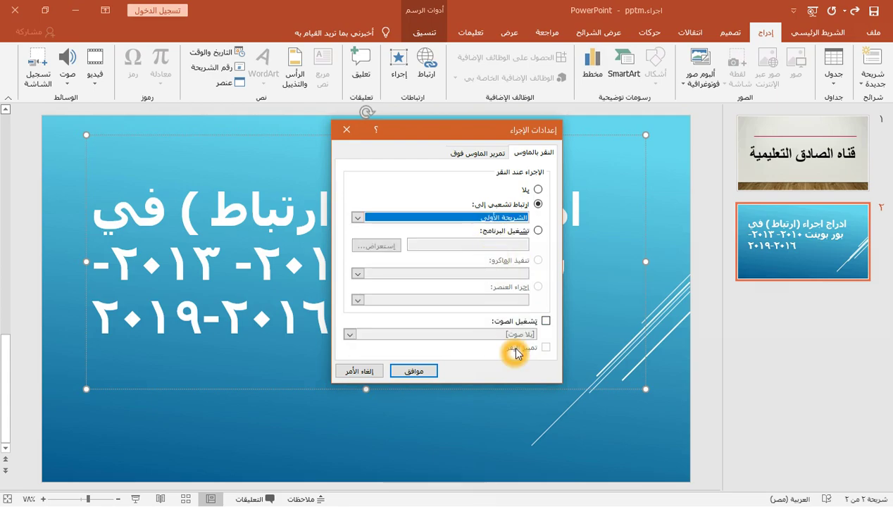
left_click(546, 322)
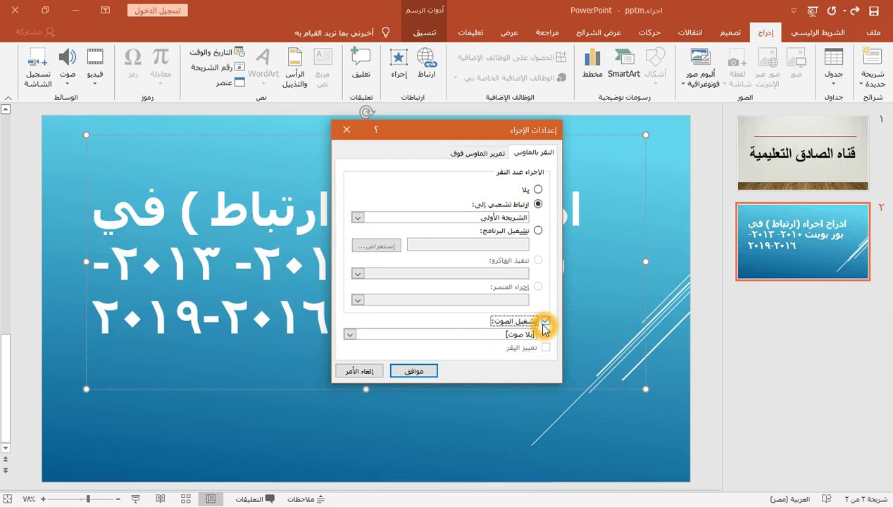
left_click(528, 338)
left_click(529, 338)
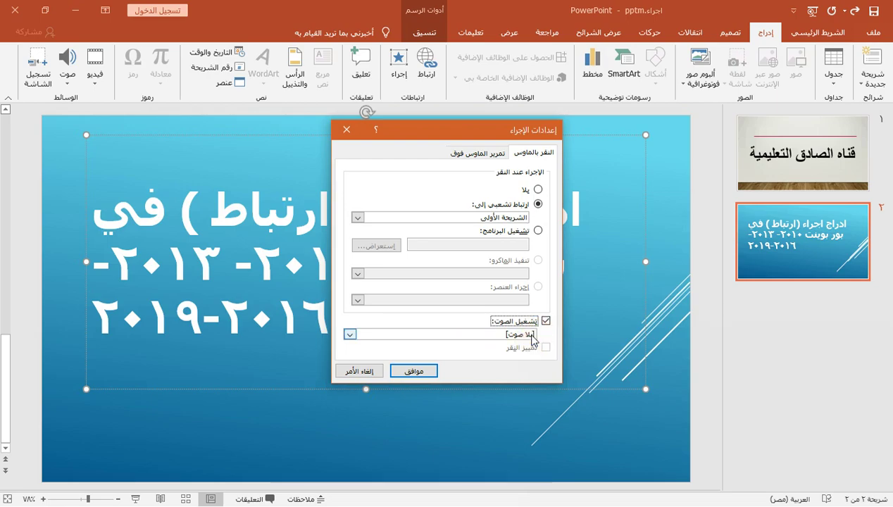
left_click(514, 329)
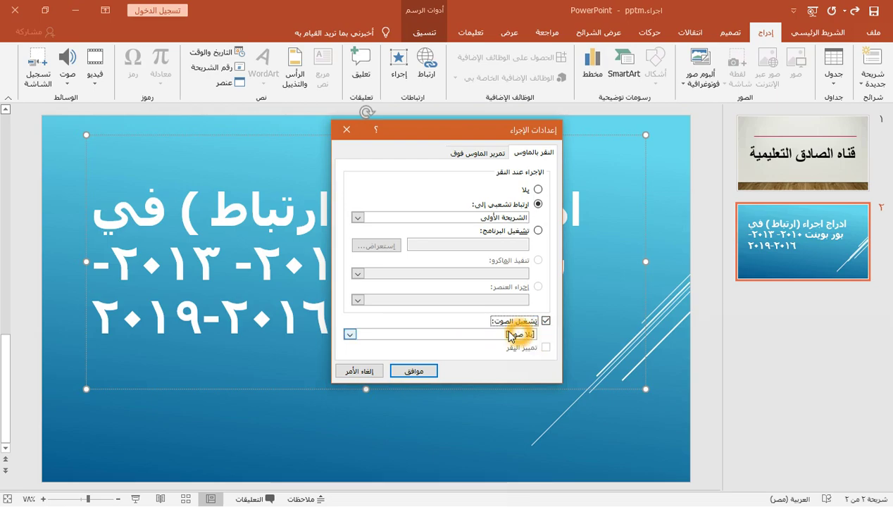
left_click(350, 336)
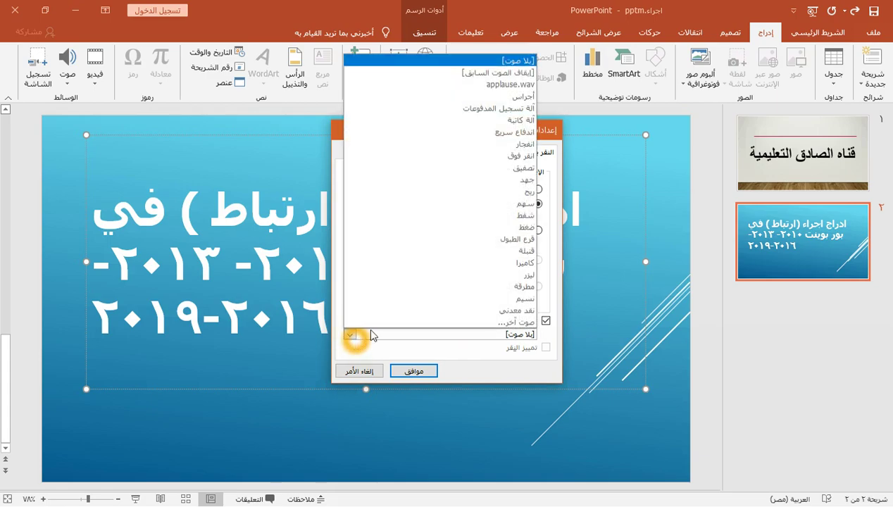
left_click(525, 170)
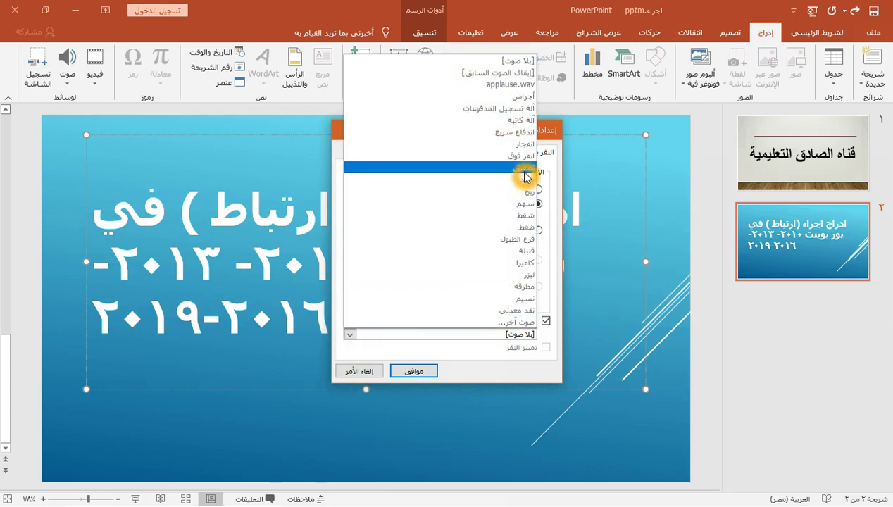
left_click(459, 368)
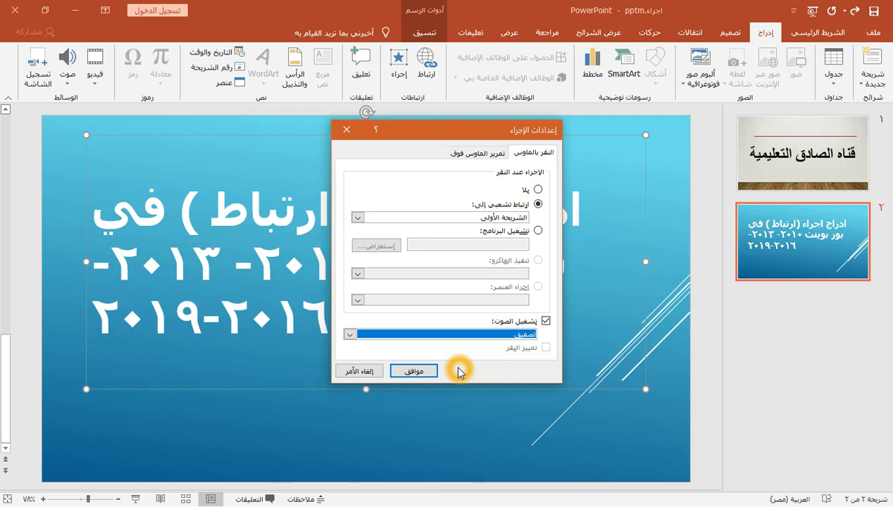
left_click(414, 373)
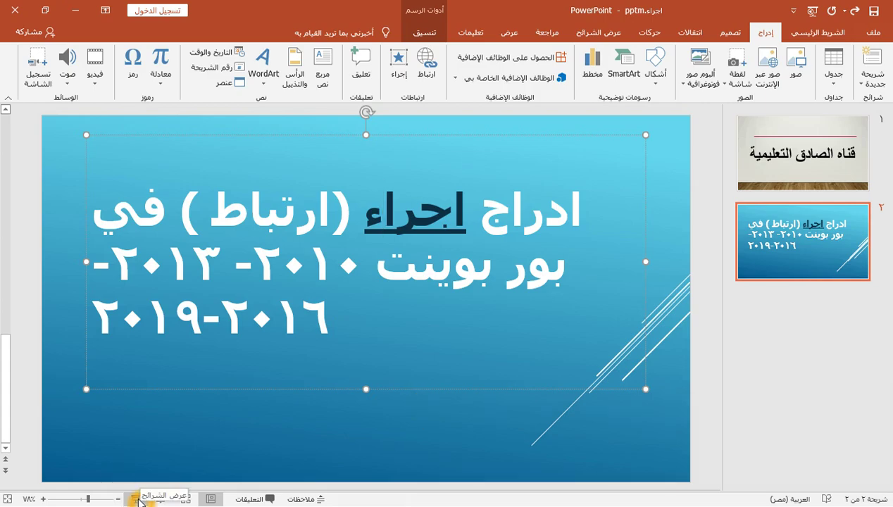
Return to slide 1 from the slides pane.
left_click(779, 162)
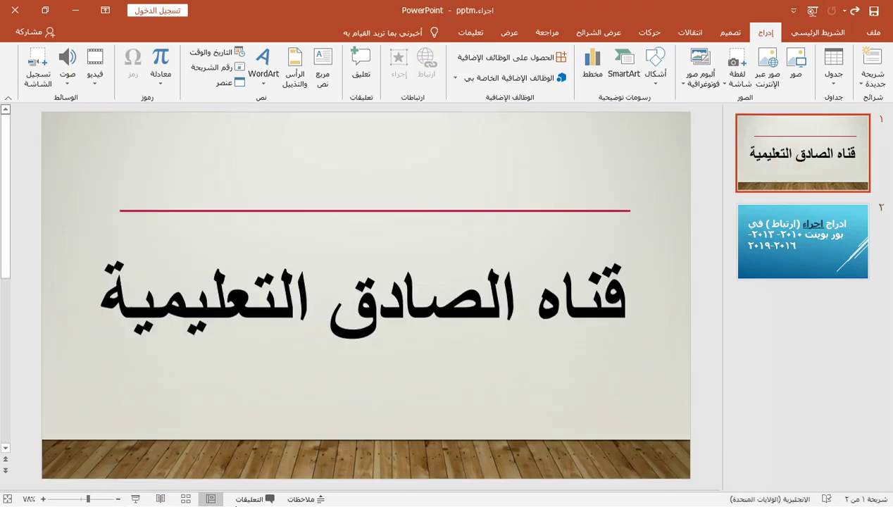
Run the show from slide 1, test the اجراء link back to the first slide, and finish the show.
left_click(136, 499)
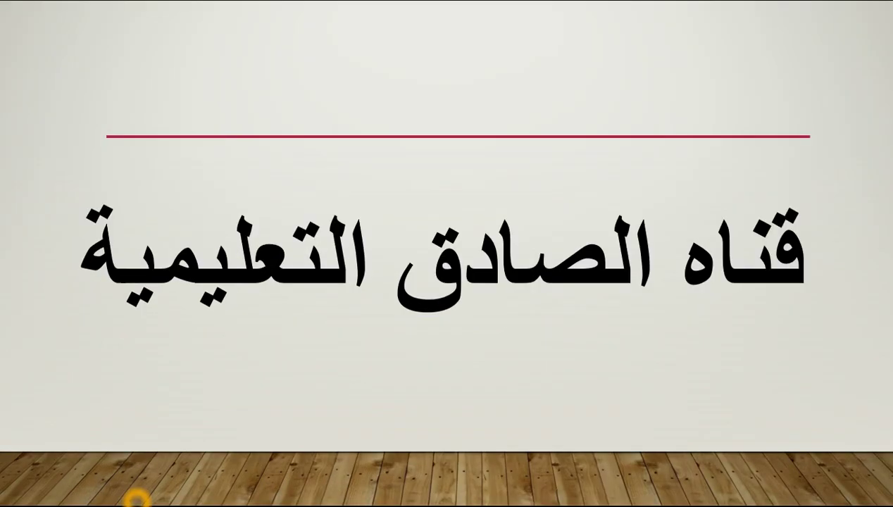
left_click(473, 375)
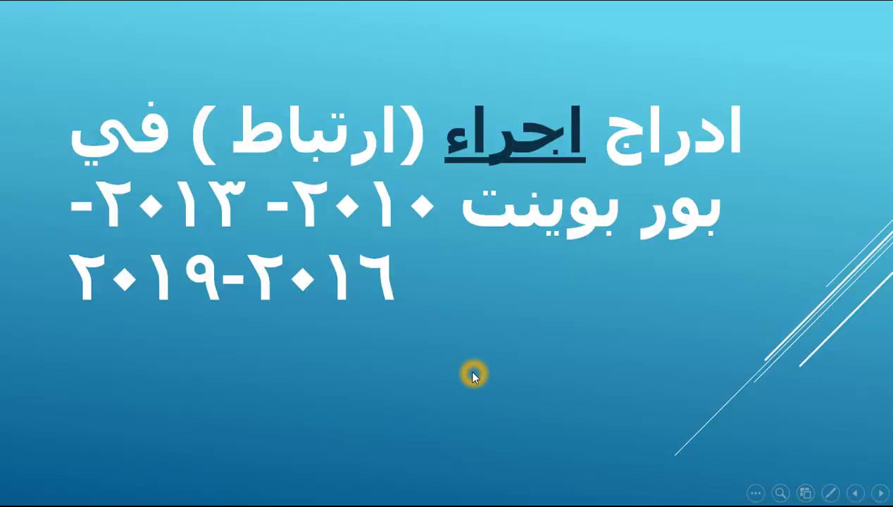
left_click(509, 152)
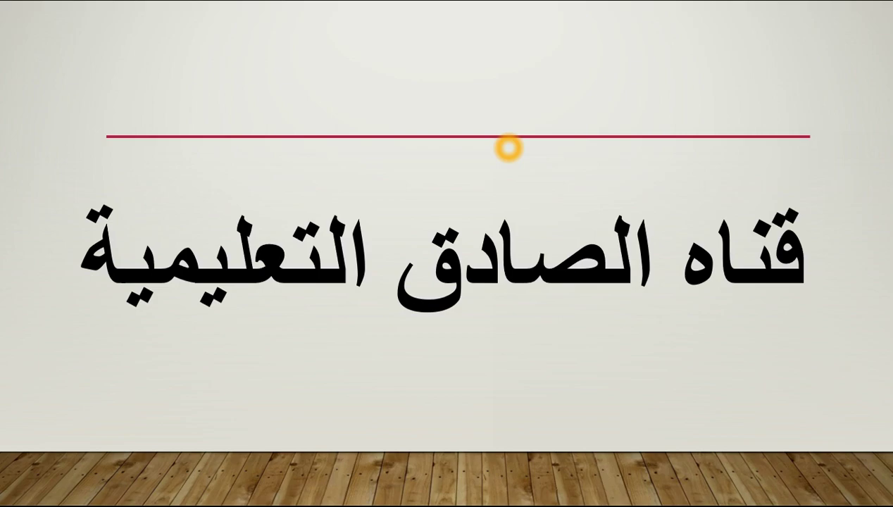
left_click(576, 354)
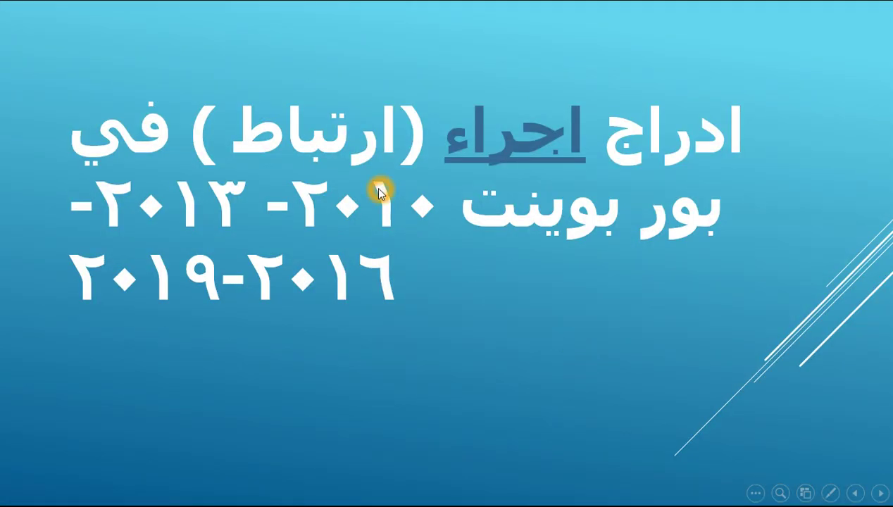
left_click(434, 301)
left_click(437, 304)
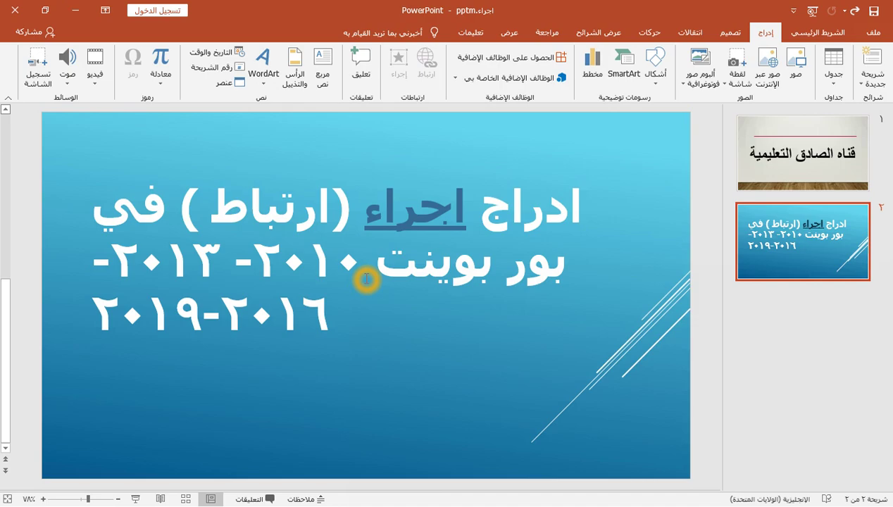
Set the title text's Mouse Over action to hyperlink to Other PowerPoint Presentation.
left_click(272, 245)
left_click(399, 63)
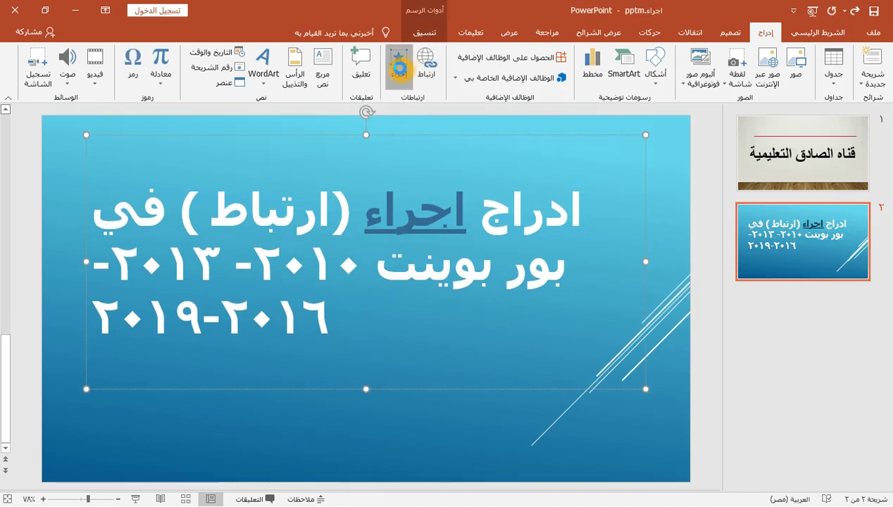
left_click(471, 156)
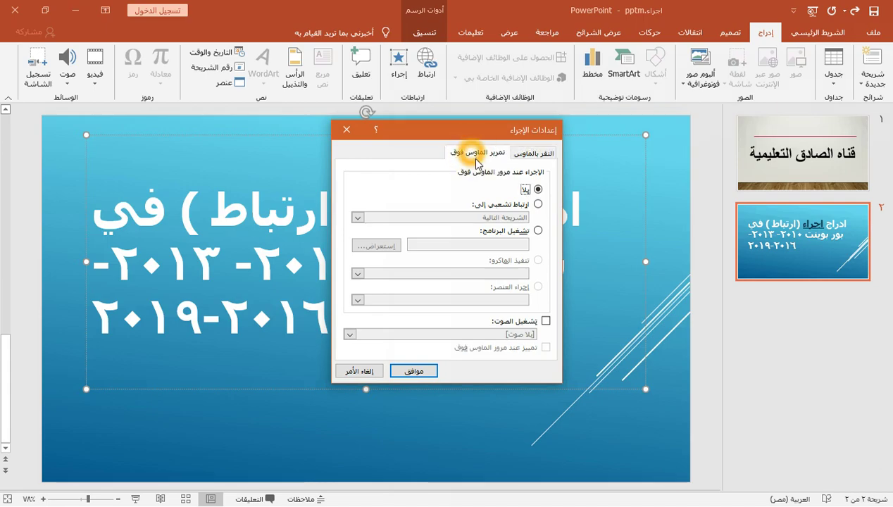
left_click(538, 205)
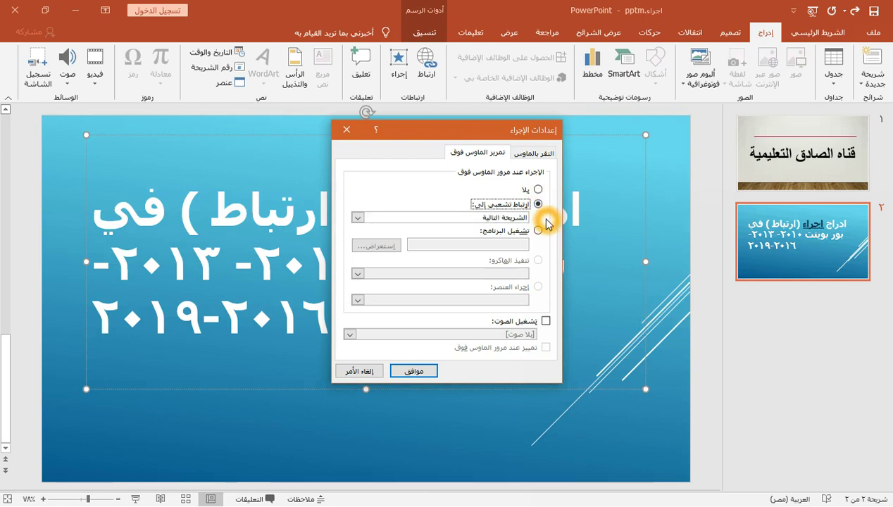
left_click(358, 217)
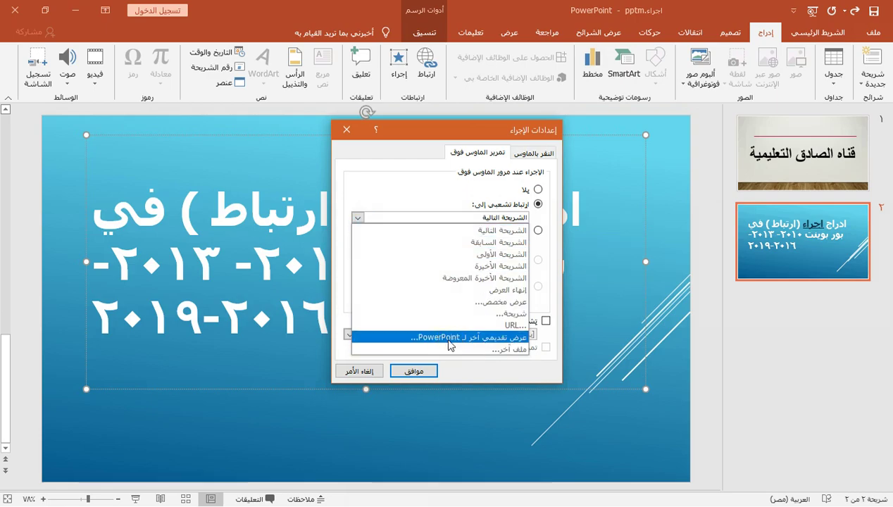
left_click(448, 342)
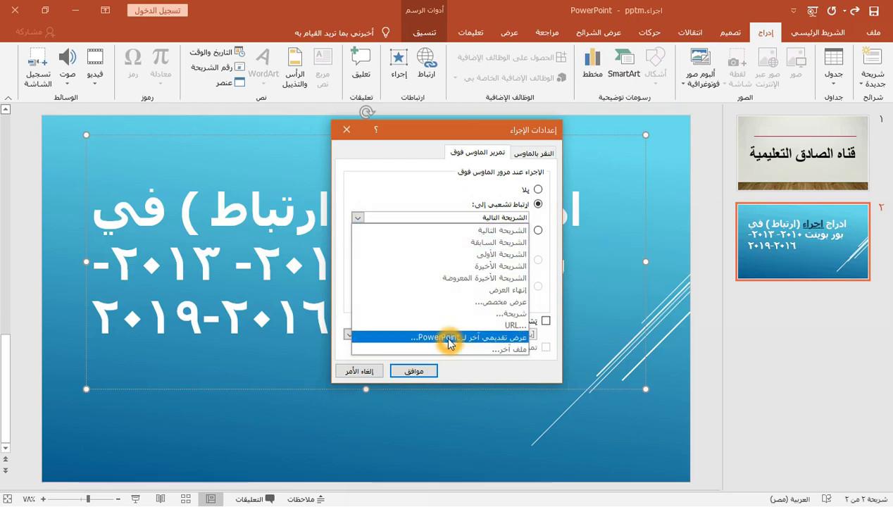
left_click(448, 342)
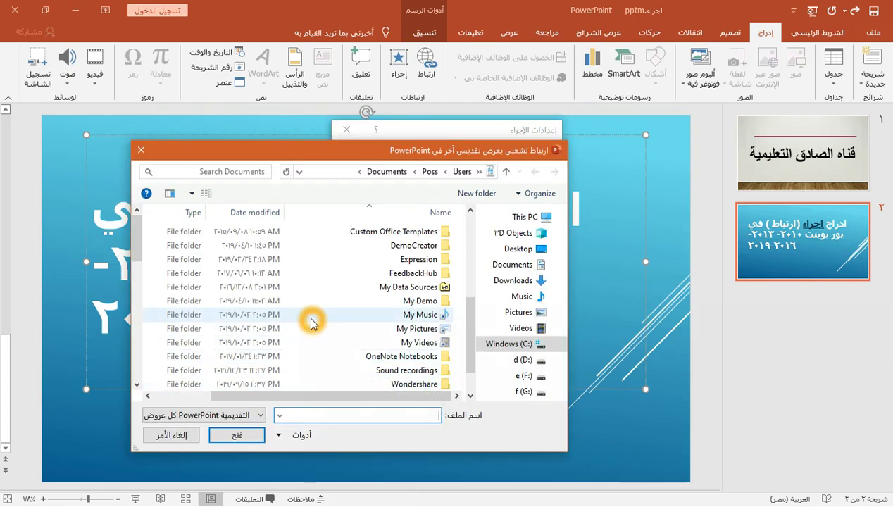
Choose جرائم الانترنت.ppsx in the الاجراء folder as the linked presentation.
left_click(137, 384)
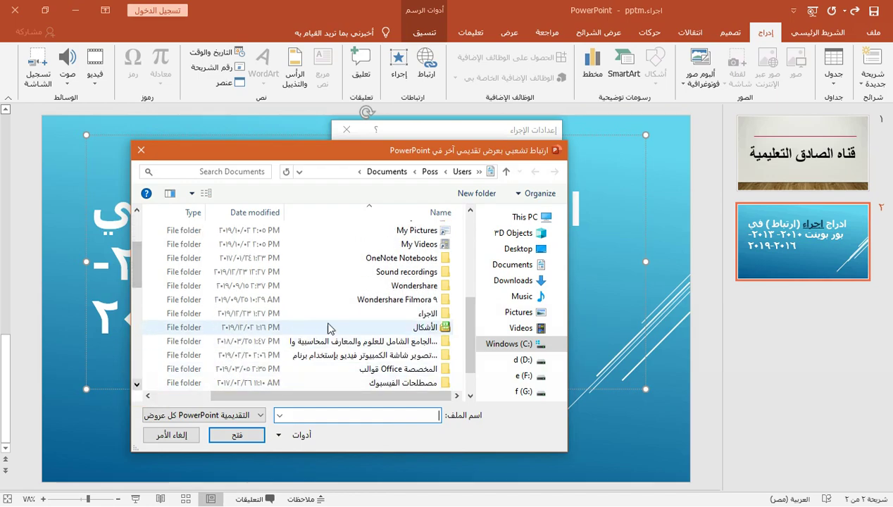
double_click(405, 317)
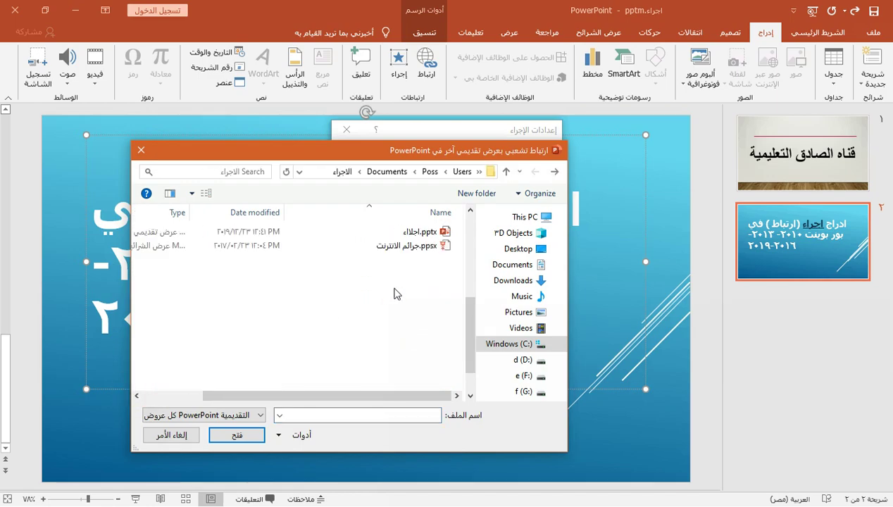
left_click(404, 251)
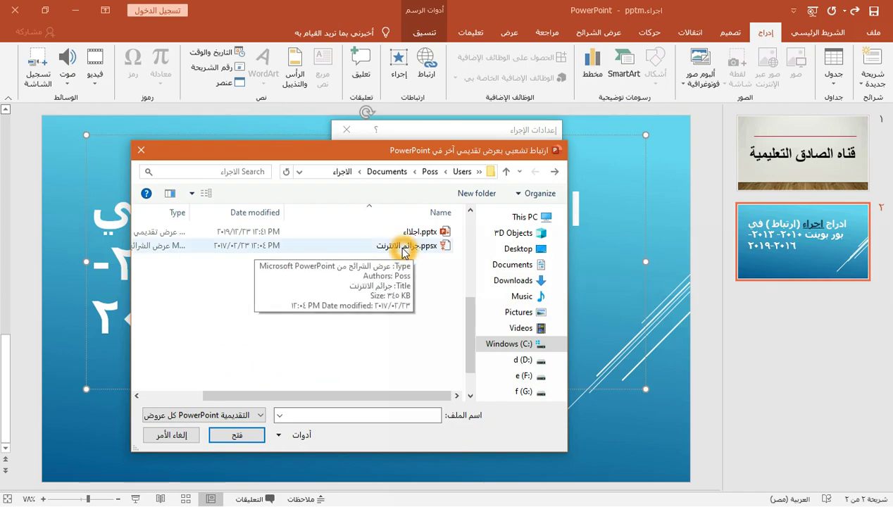
left_click(403, 252)
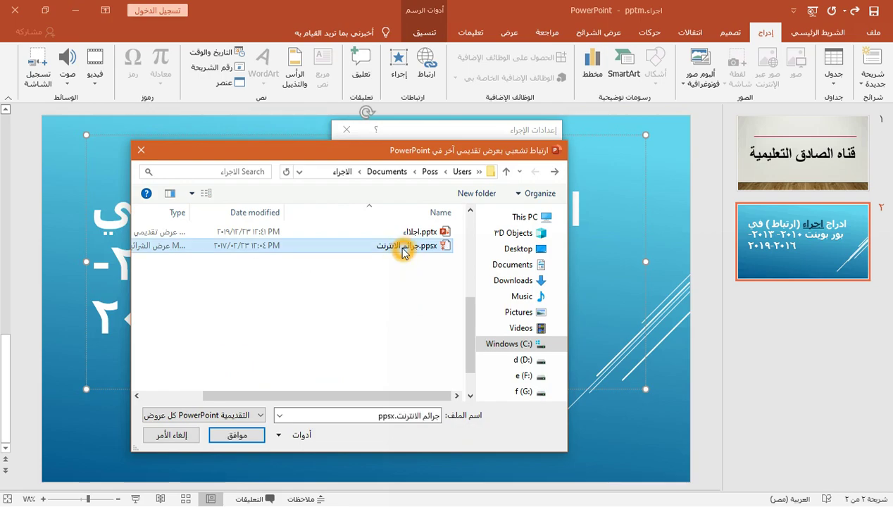
left_click(244, 437)
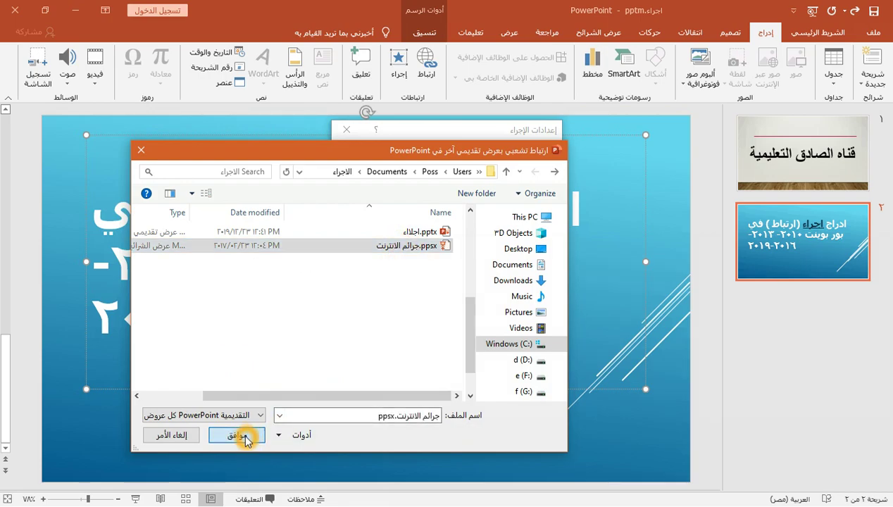
Keep its first slide as the target and apply the mouse-over link to ٢٠١٠-.
left_click(574, 199)
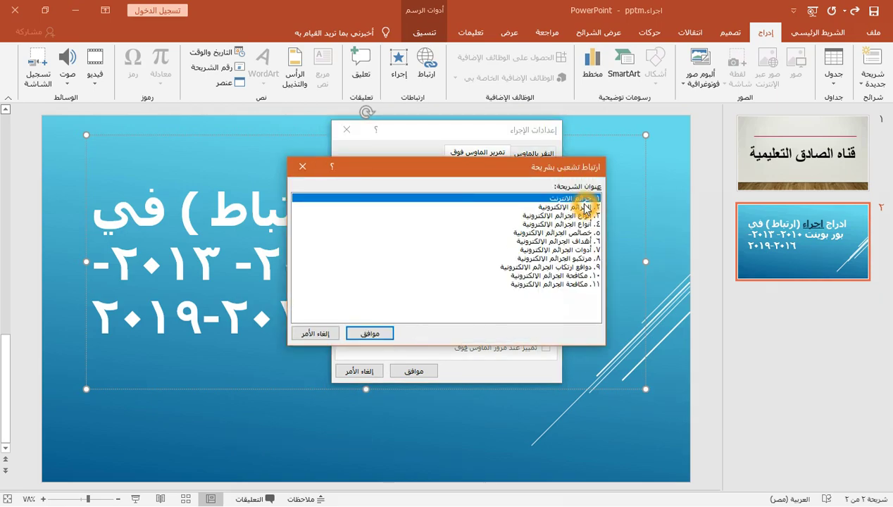
left_click(381, 336)
left_click(381, 335)
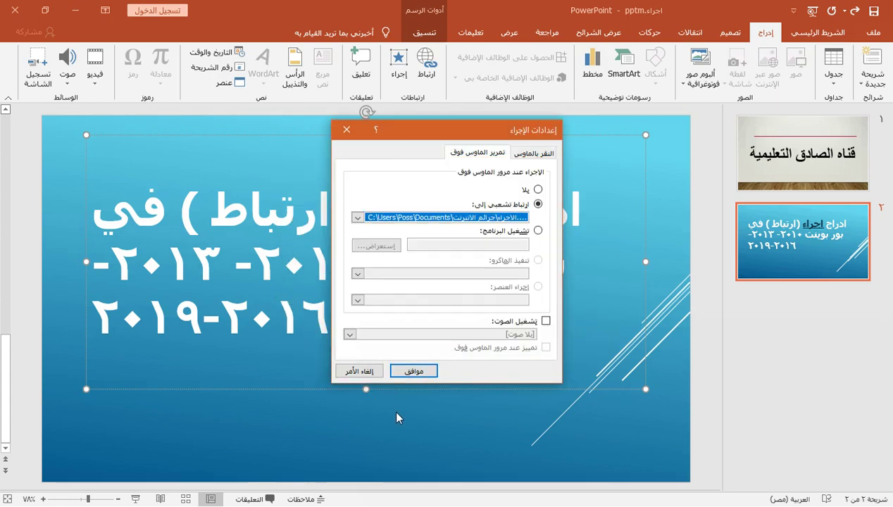
left_click(414, 373)
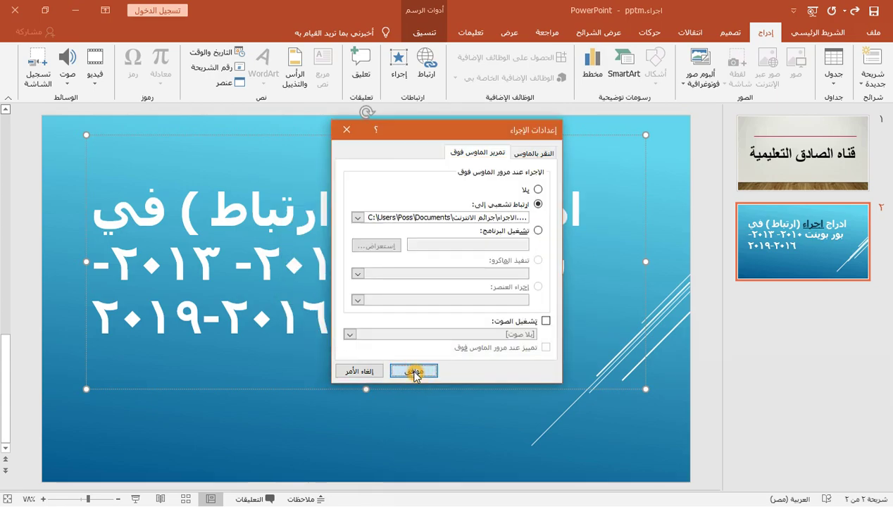
left_click(414, 373)
Deselect the title, go to slide 1, and start the slide show from there.
left_click(292, 268)
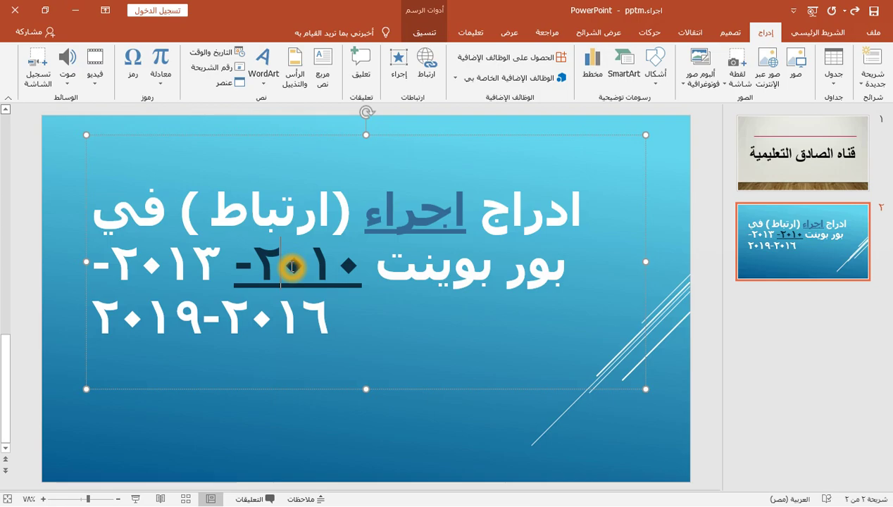
left_click(778, 158)
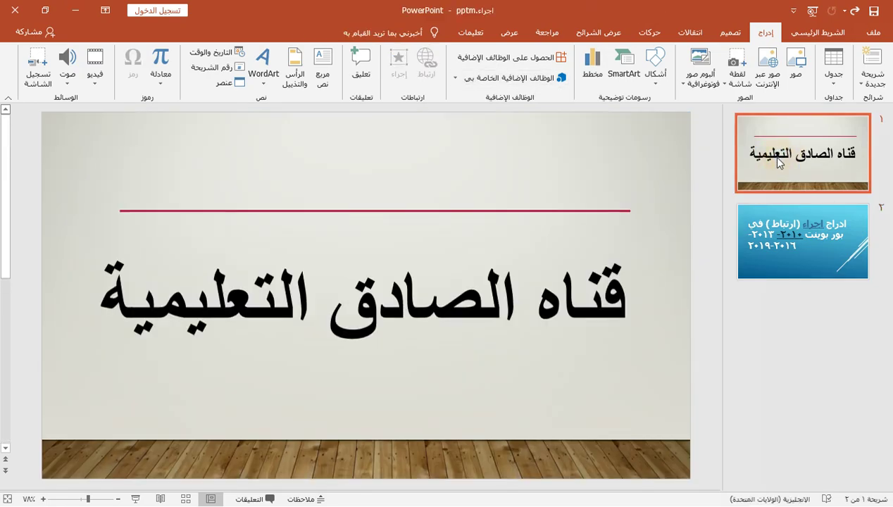
left_click(138, 500)
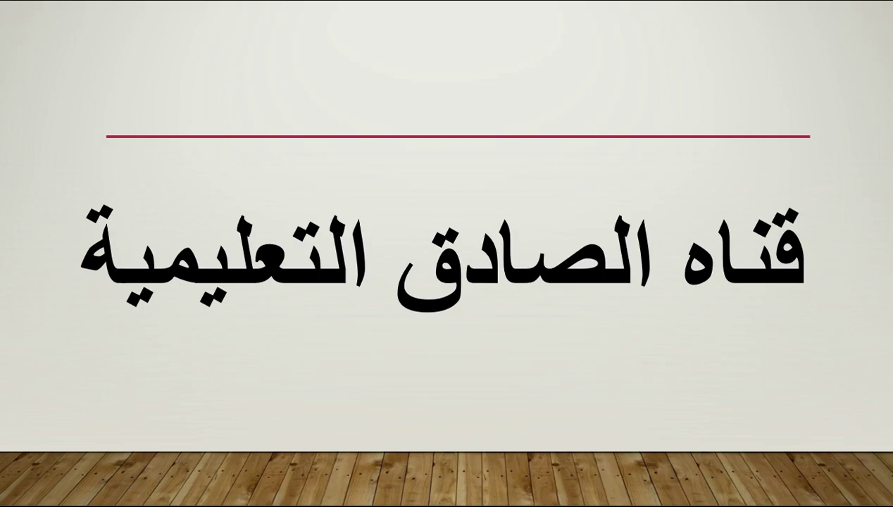
Advance to slide 2, trigger the ٢٠١٠- link to open جرائم الانترنت, then end both shows.
left_click(446, 374)
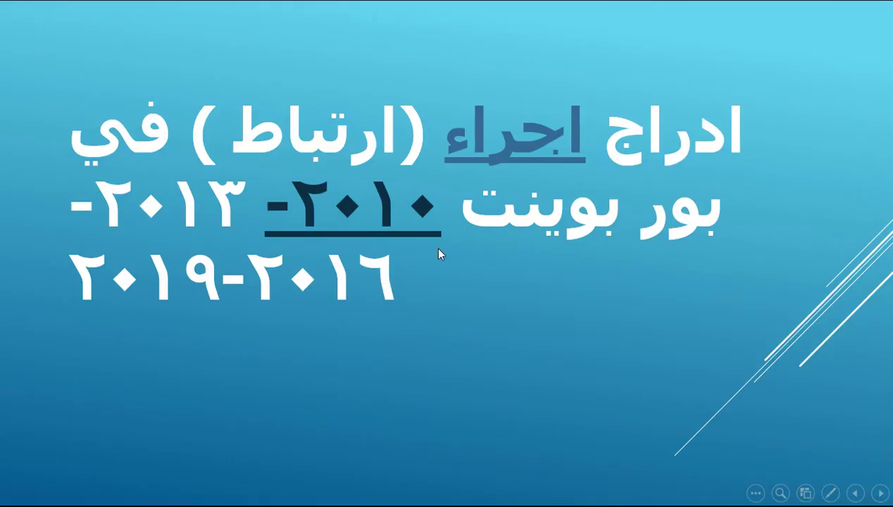
left_click(366, 222)
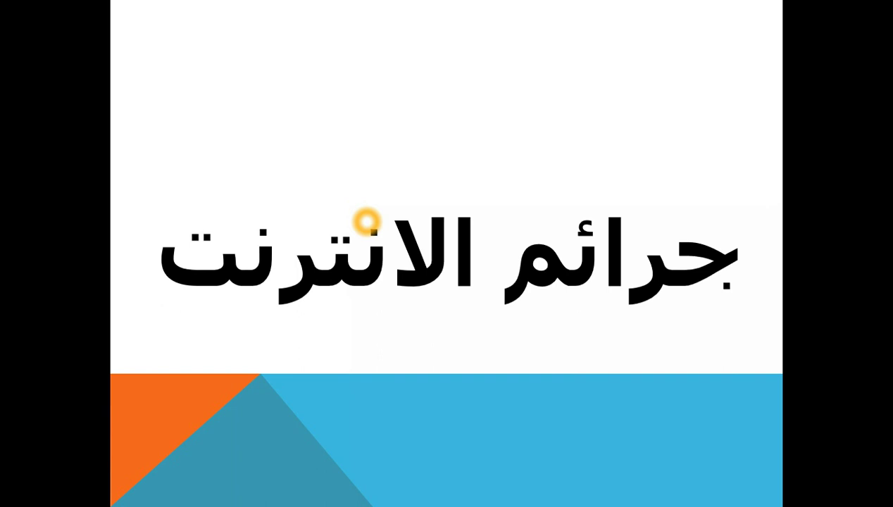
left_click(367, 221)
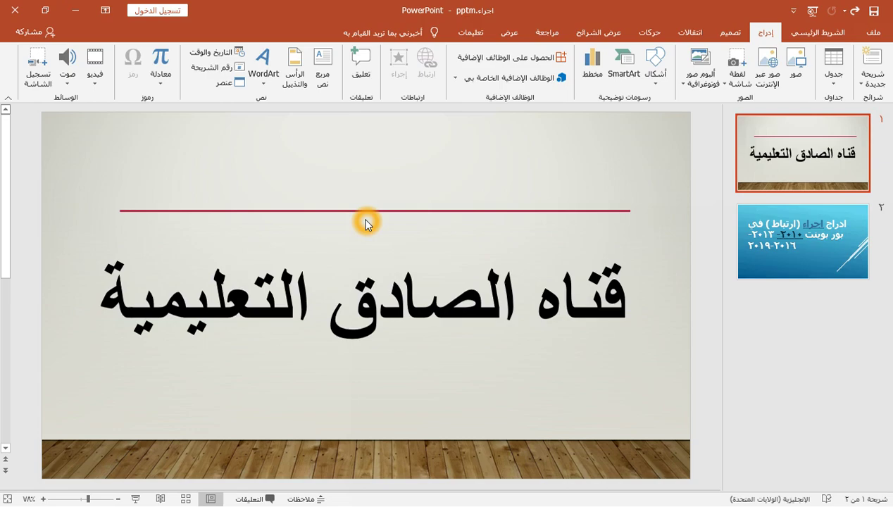
Open Save As under This PC and choose the Desktop folder for اجراء.pptm.
left_click(877, 36)
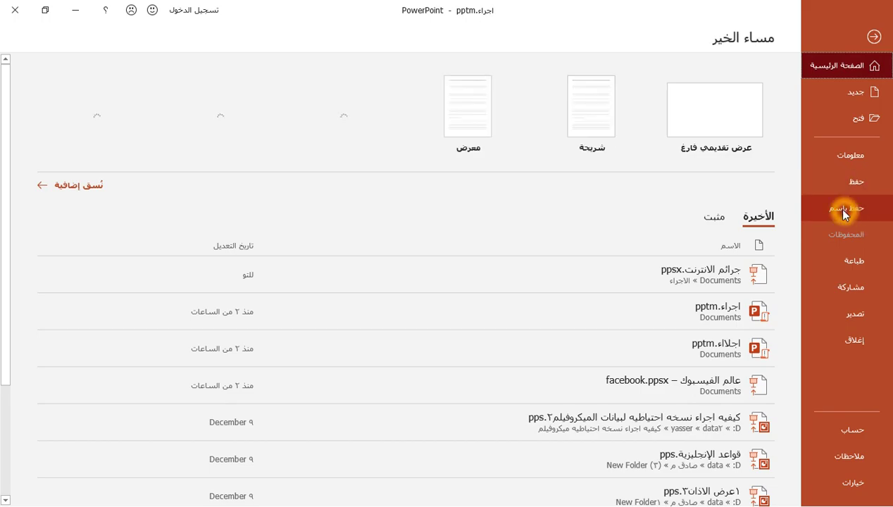
left_click(845, 211)
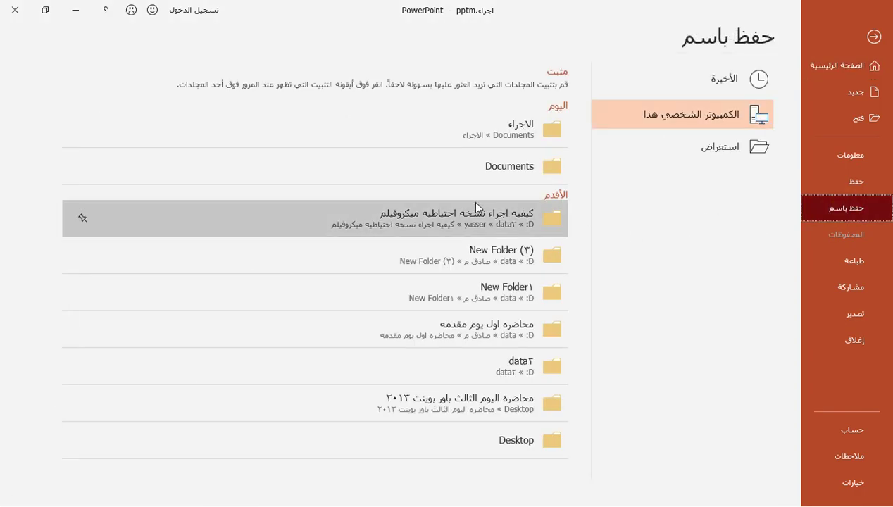
left_click(672, 121)
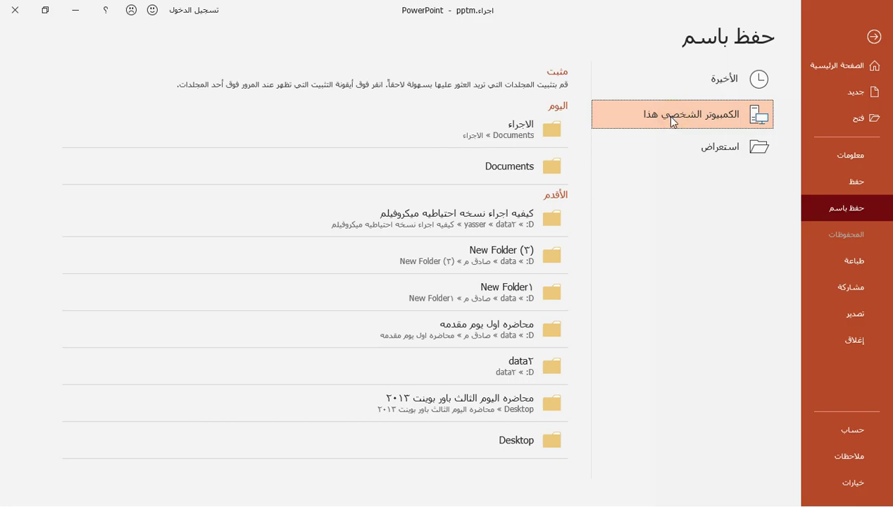
left_click(673, 121)
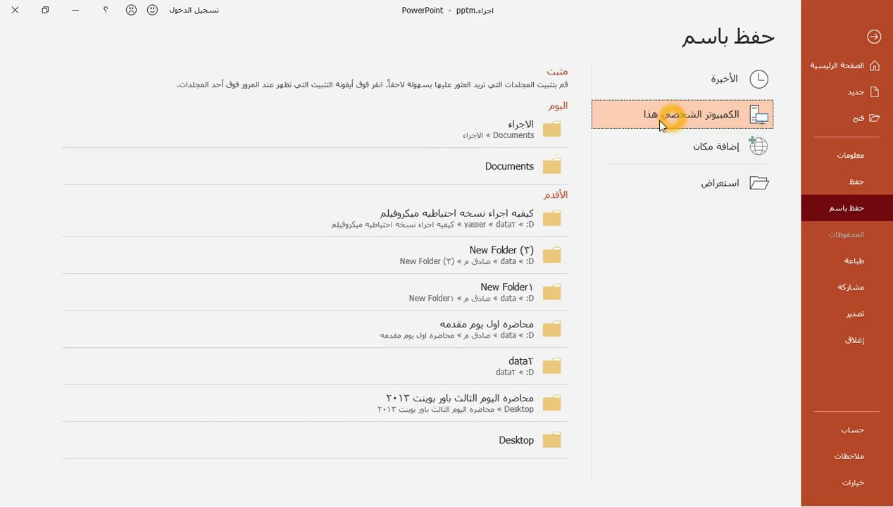
left_click(513, 169)
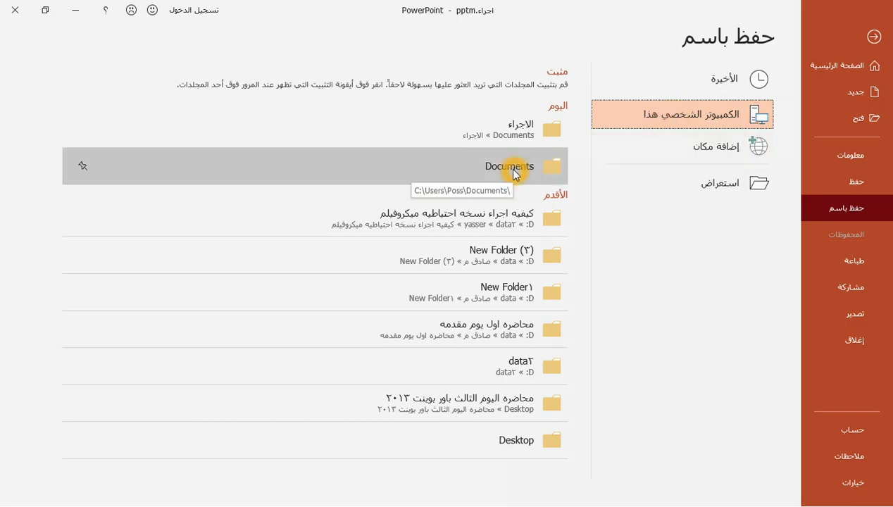
left_click(523, 444)
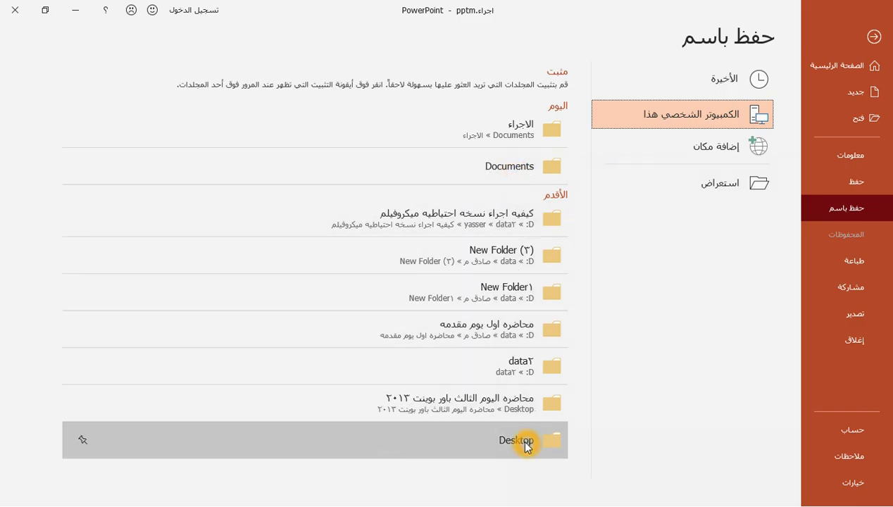
left_click(523, 441)
left_click(522, 442)
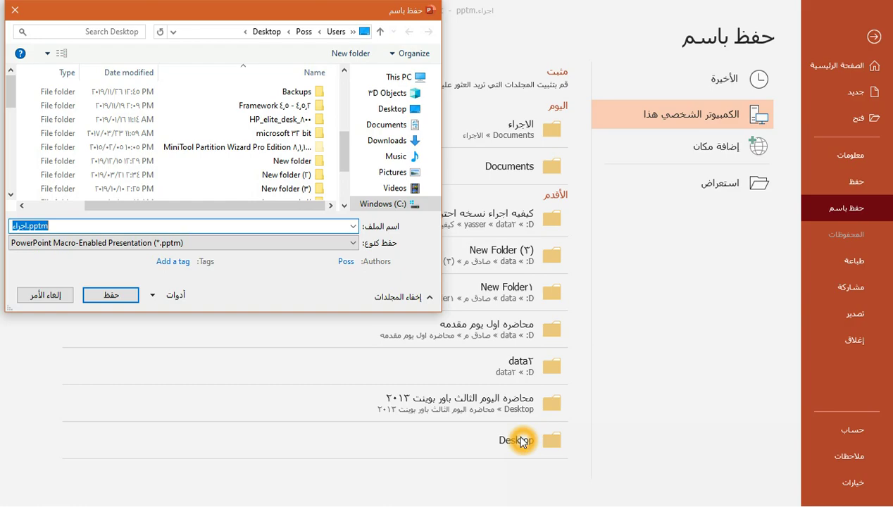
Save the presentation to the Desktop as the PowerPoint Show (.ppsx) file اجراء.ppsx.
left_click(55, 238)
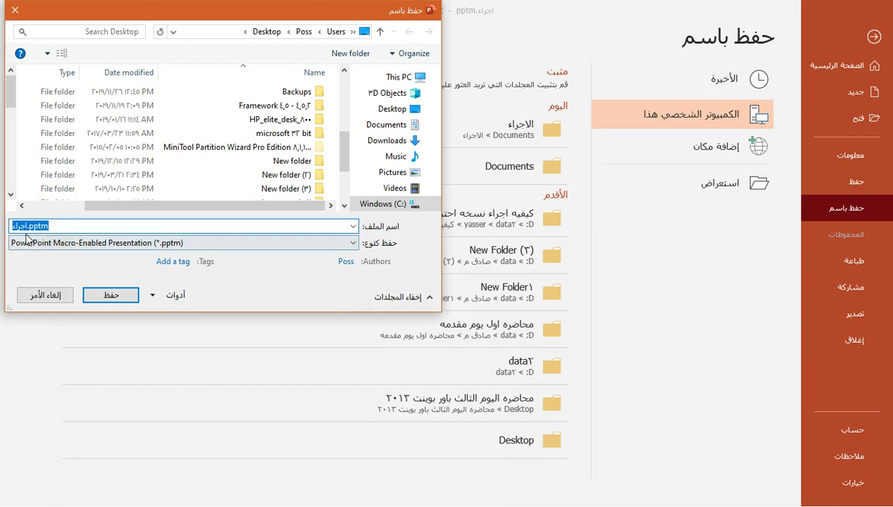
left_click(350, 248)
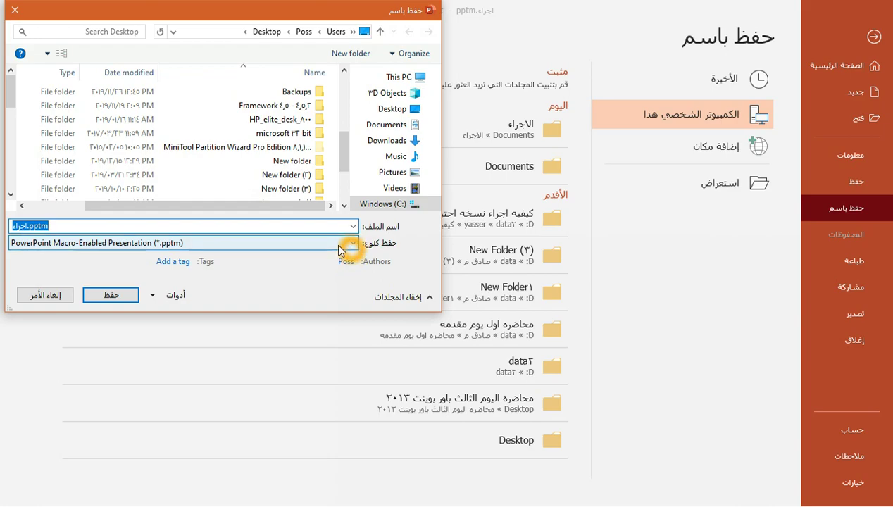
left_click(352, 250)
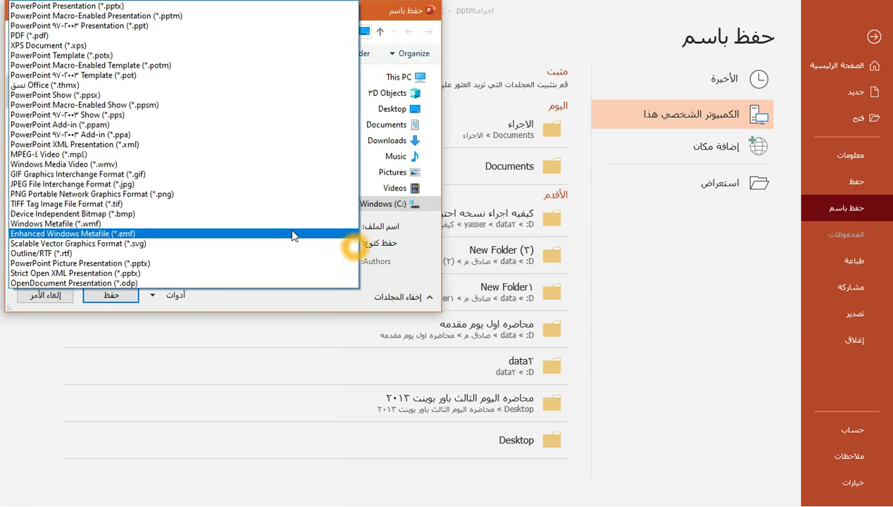
left_click(55, 90)
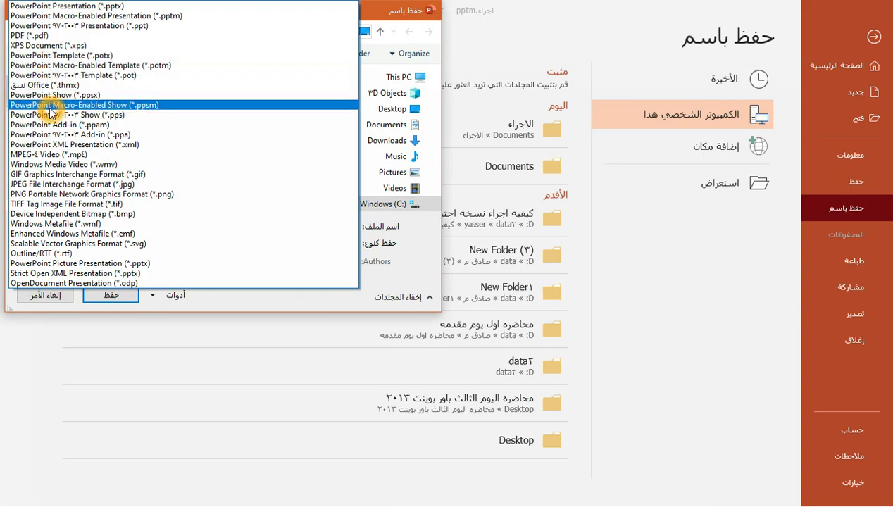
left_click(60, 94)
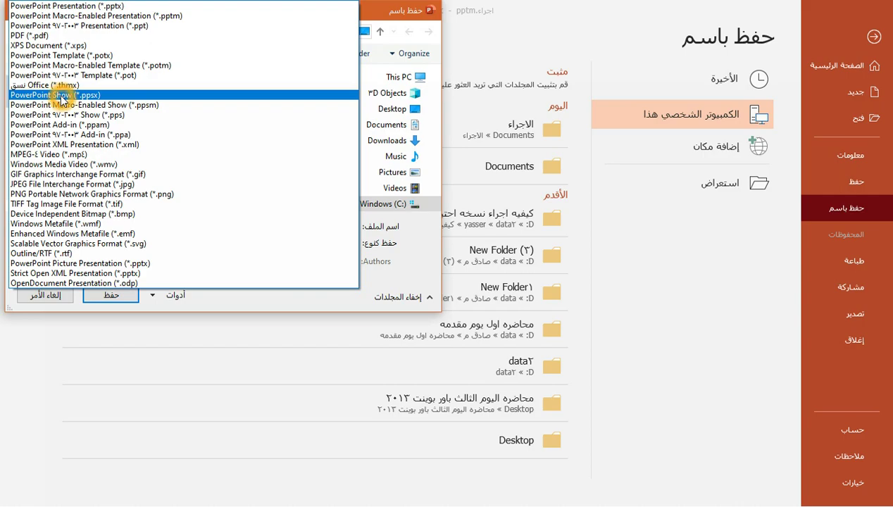
left_click(110, 299)
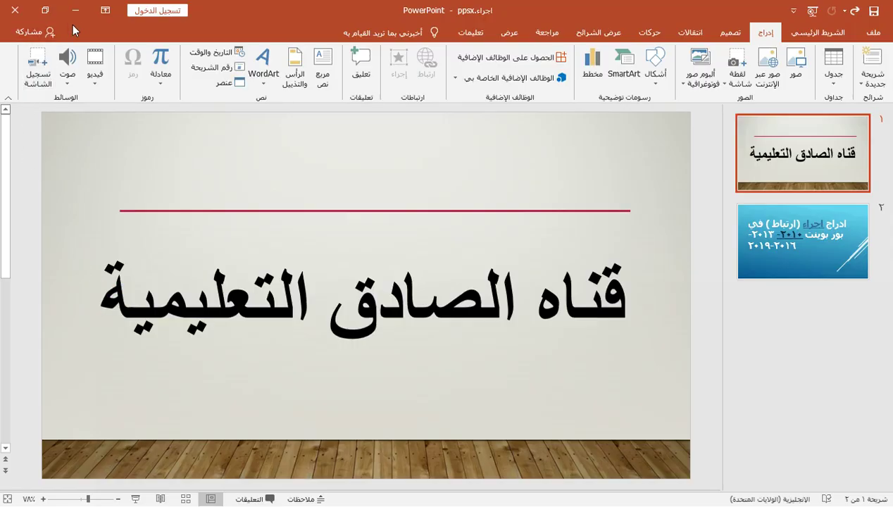
Minimize PowerPoint and launch the saved اجراء.ppsx show from the Desktop.
left_click(76, 10)
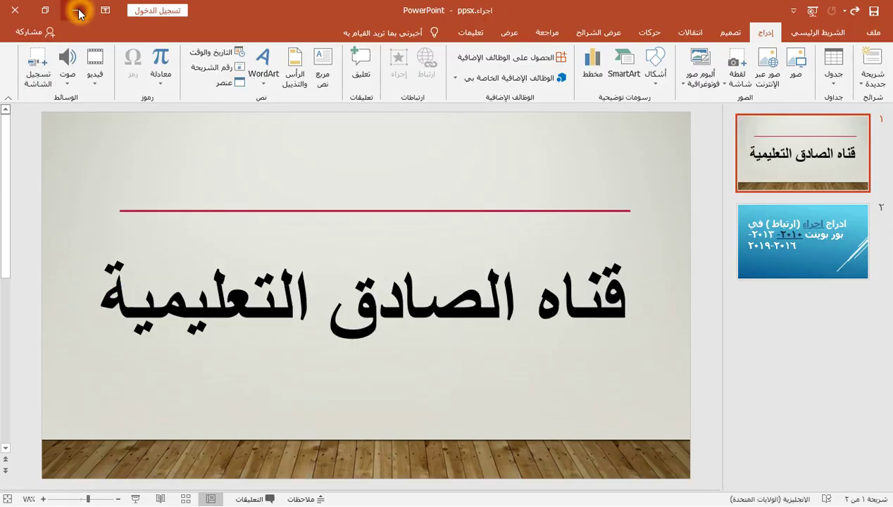
left_click(425, 167)
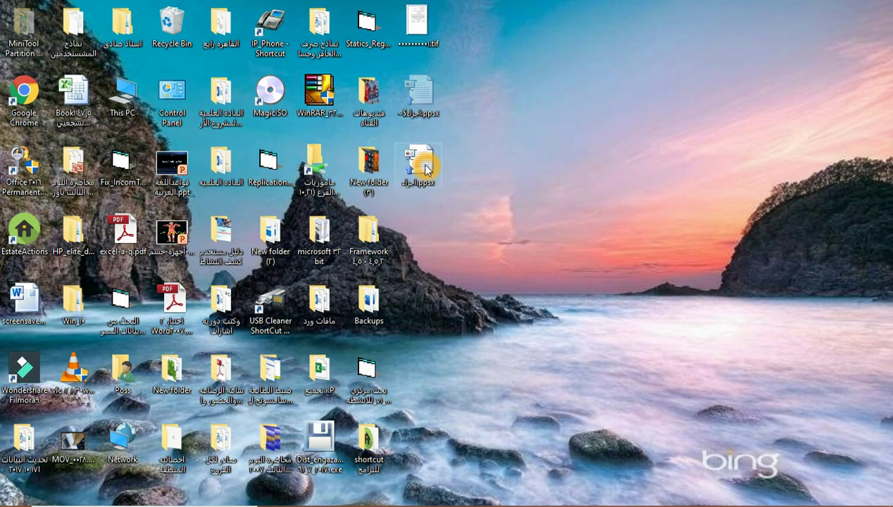
double_click(425, 168)
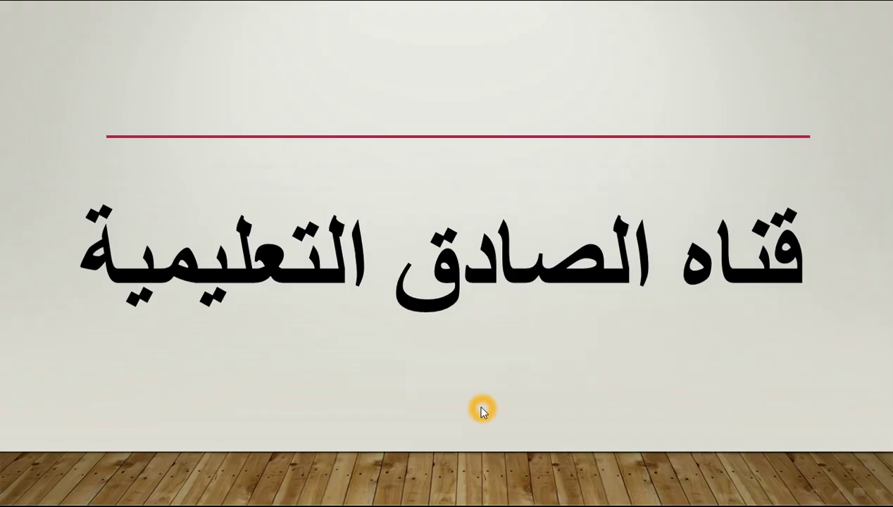
Test the title links: follow the year link, then the اجراء link back to the first slide.
left_click(481, 407)
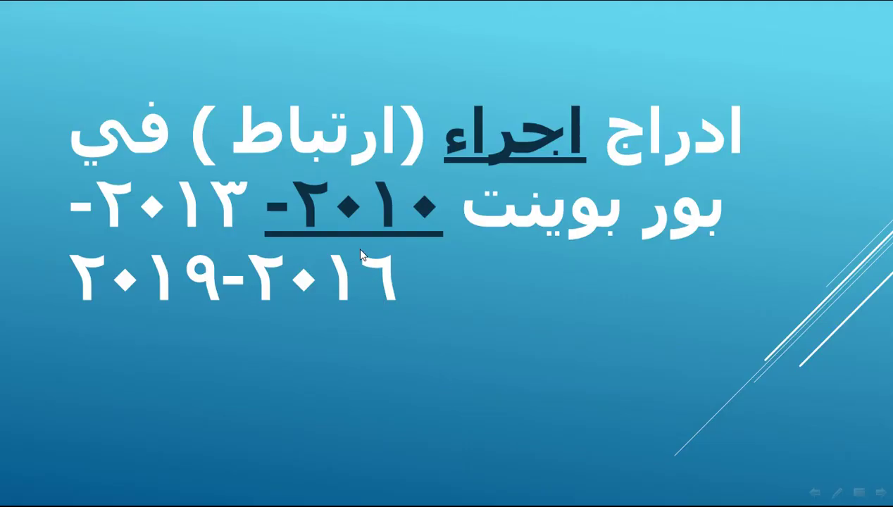
left_click(364, 215)
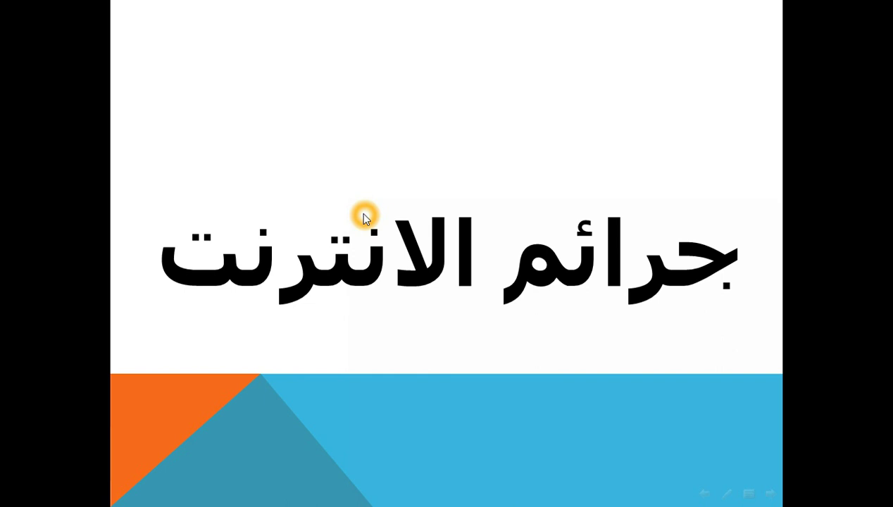
left_click(364, 215)
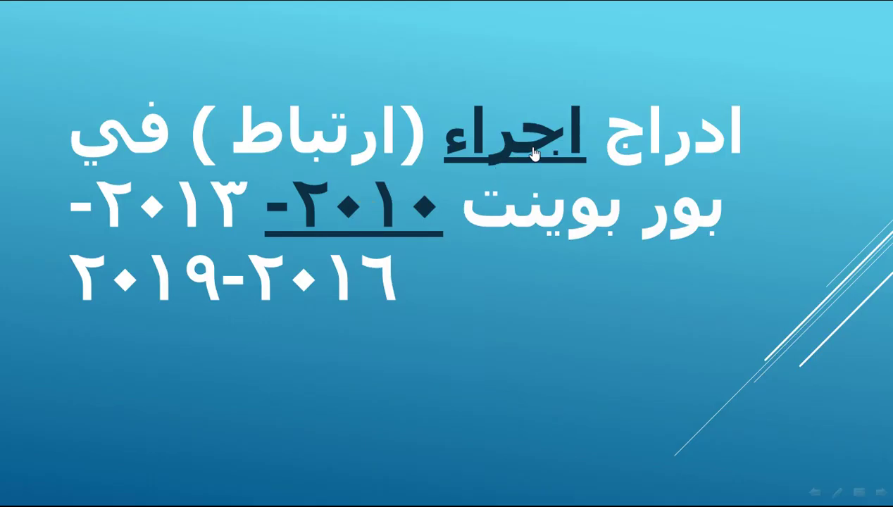
left_click(532, 150)
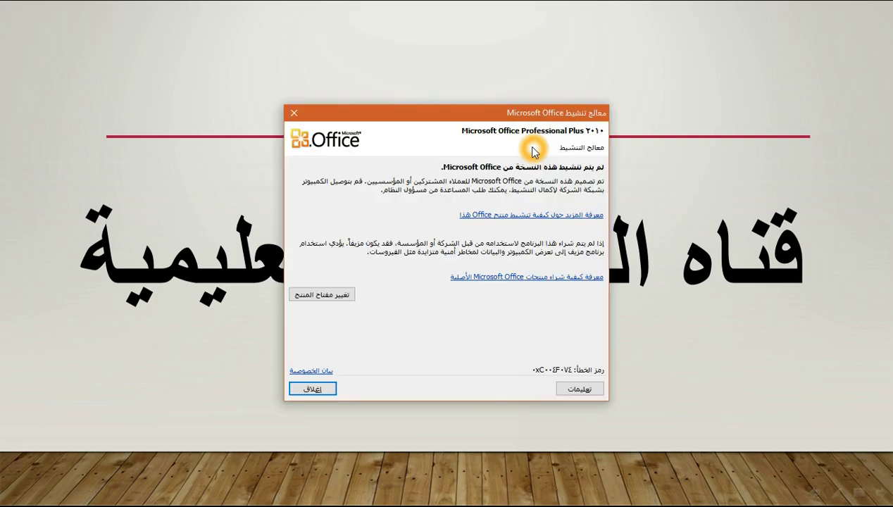
Dismiss the Office activation wizard with إغلاق to return to the full-screen title slide.
left_click(317, 389)
left_click(357, 370)
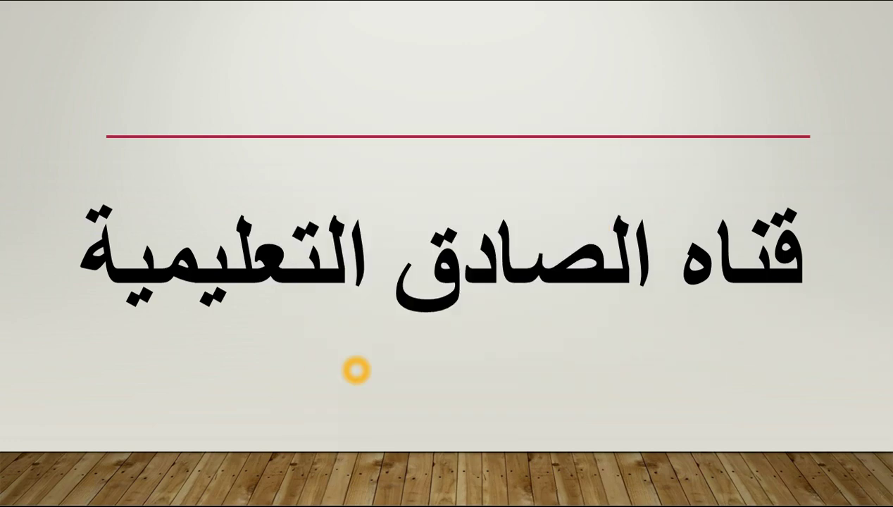